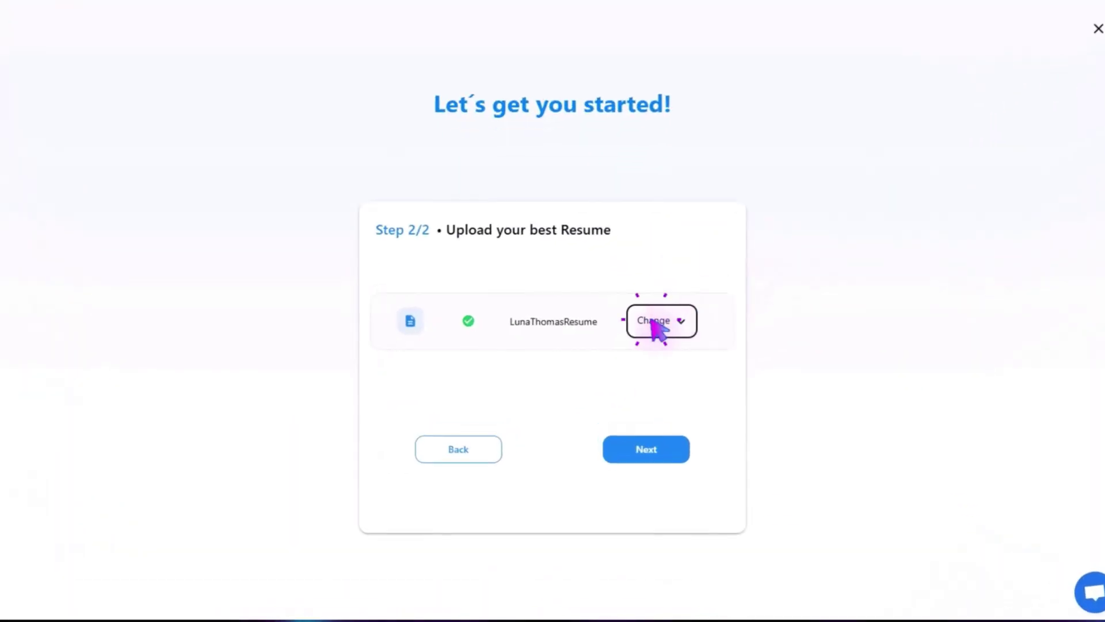
Swap the onboarding resume for My Resume.pdf from the Desktop
click(509, 399)
click(347, 411)
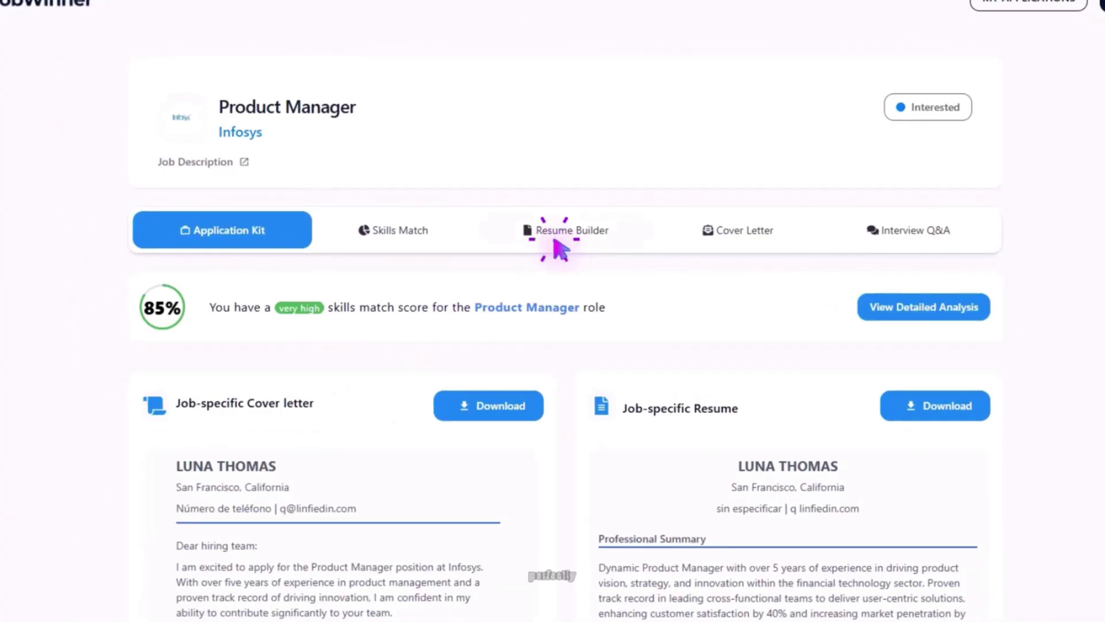
Apply the Jordan Smith template to the Product Manager resume and download the PDF
click(556, 242)
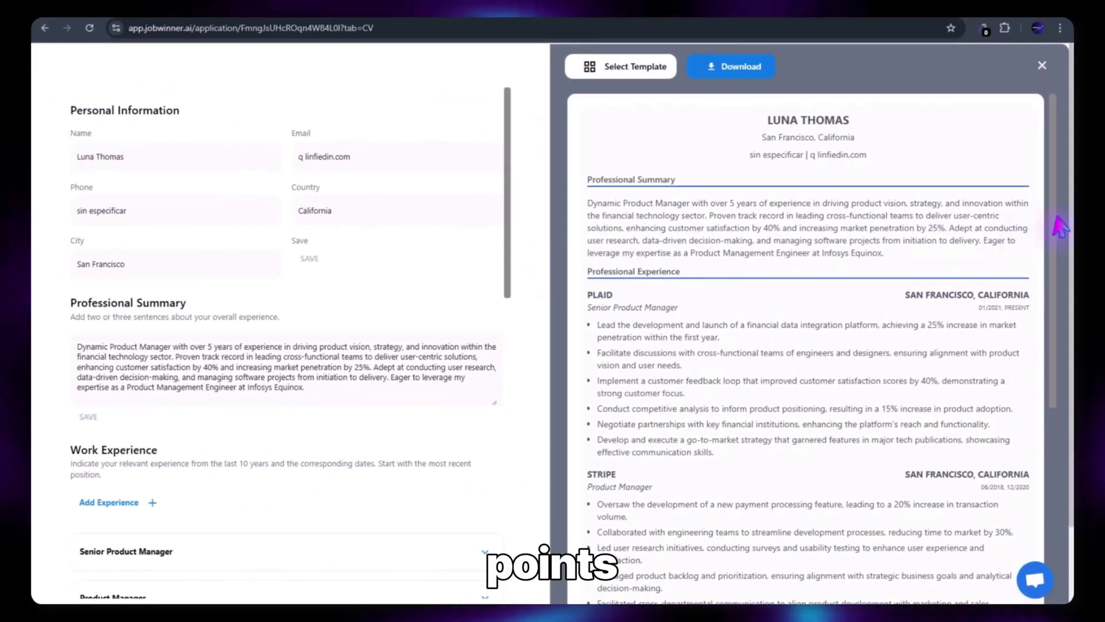
scroll(553, 311, down, 2)
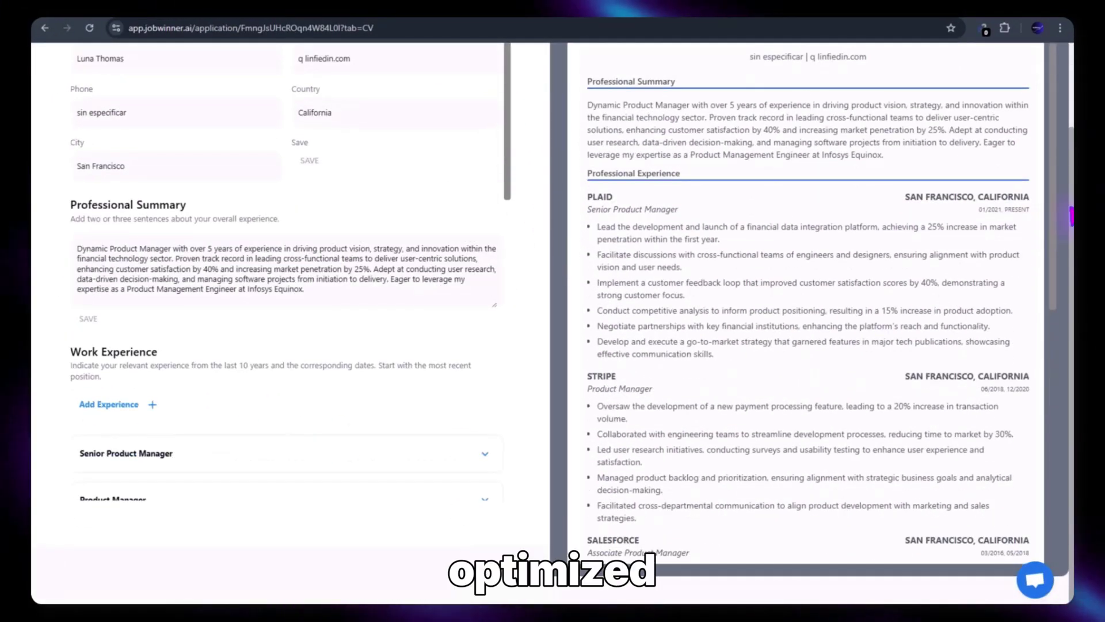
scroll(553, 310, up, 2)
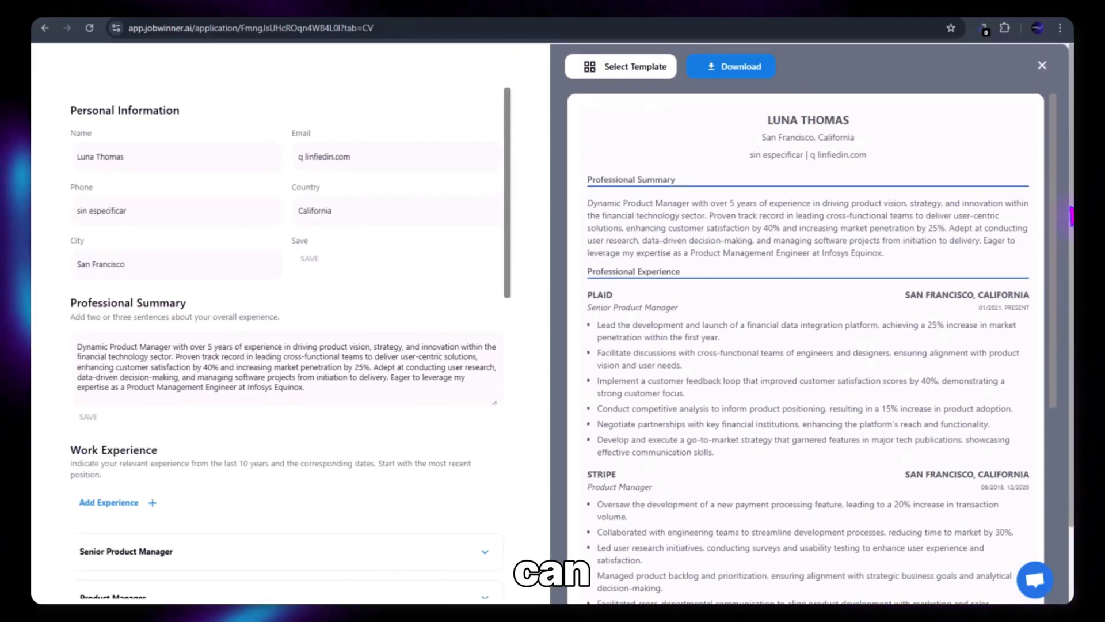
click(624, 64)
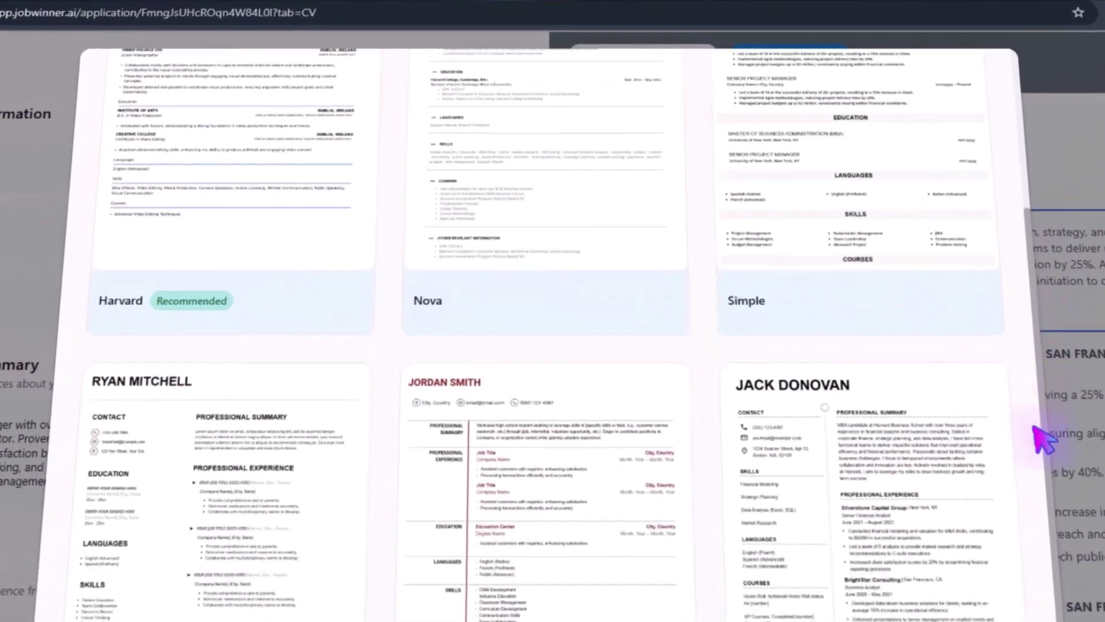
scroll(608, 414, down, 1)
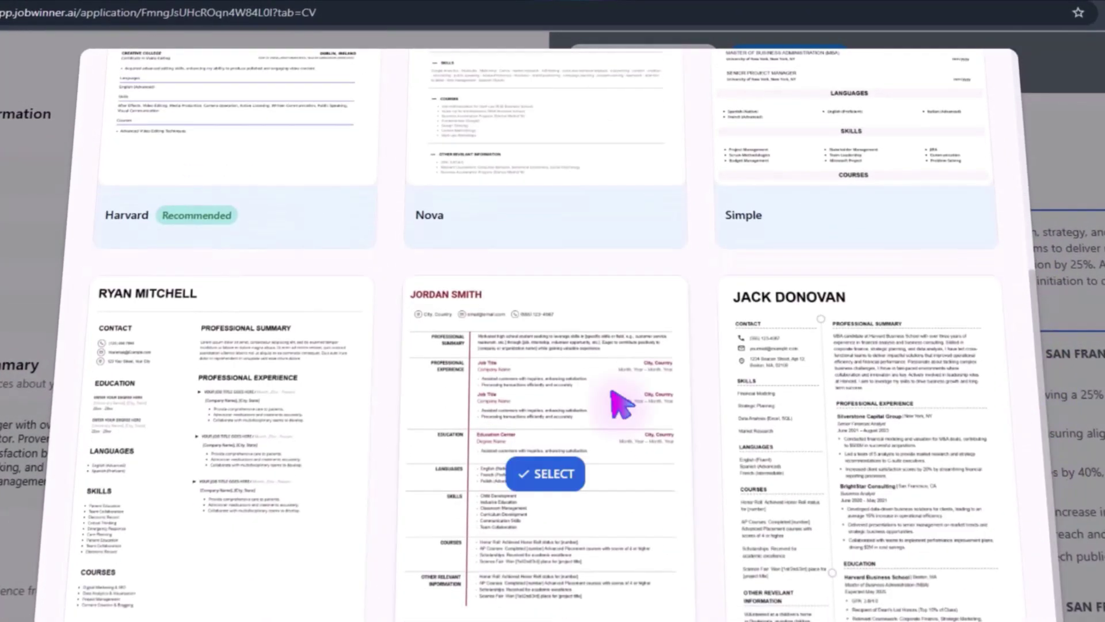
click(544, 476)
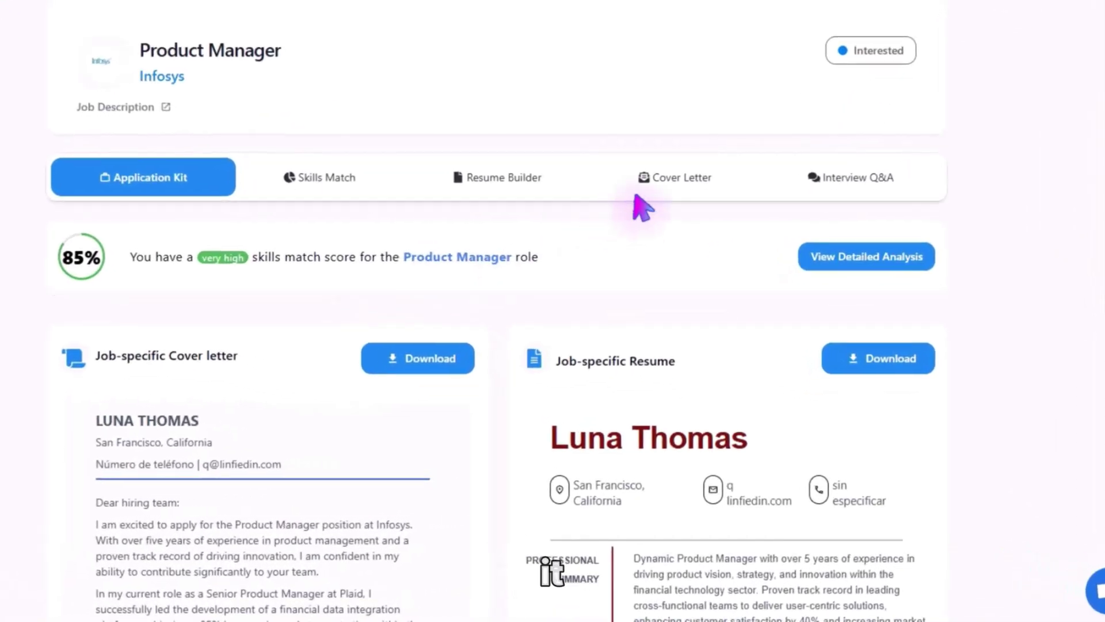
Edit and save the second paragraph, run Enhance, then review the skills match
click(641, 195)
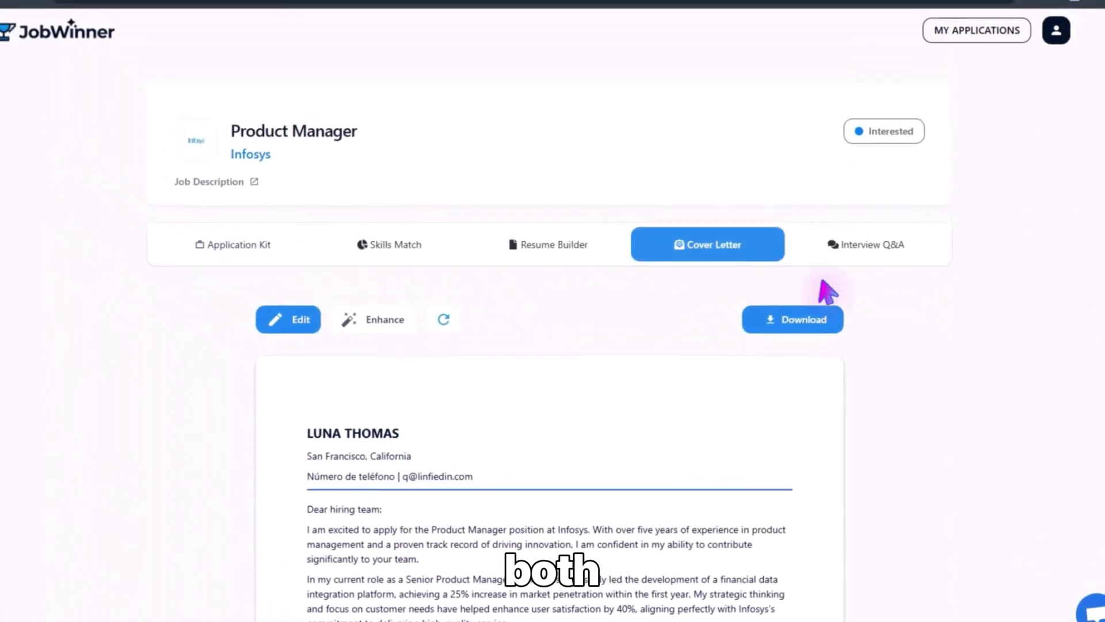
scroll(958, 320, down, 2)
scroll(977, 318, down, 2)
scroll(987, 320, up, 4)
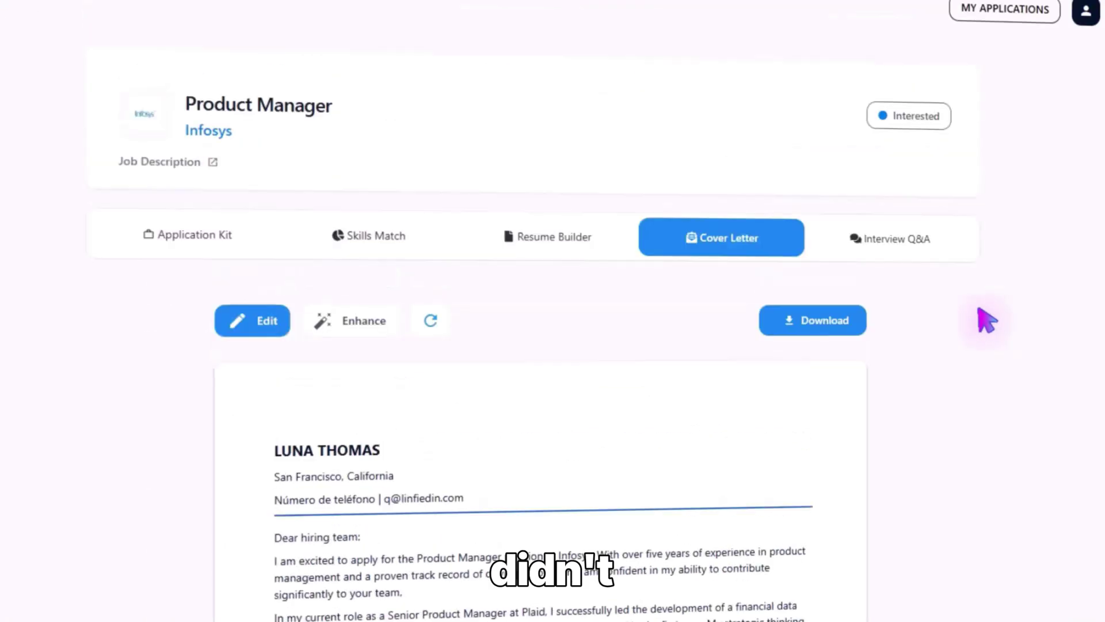
click(252, 320)
drag(435, 328, 515, 357)
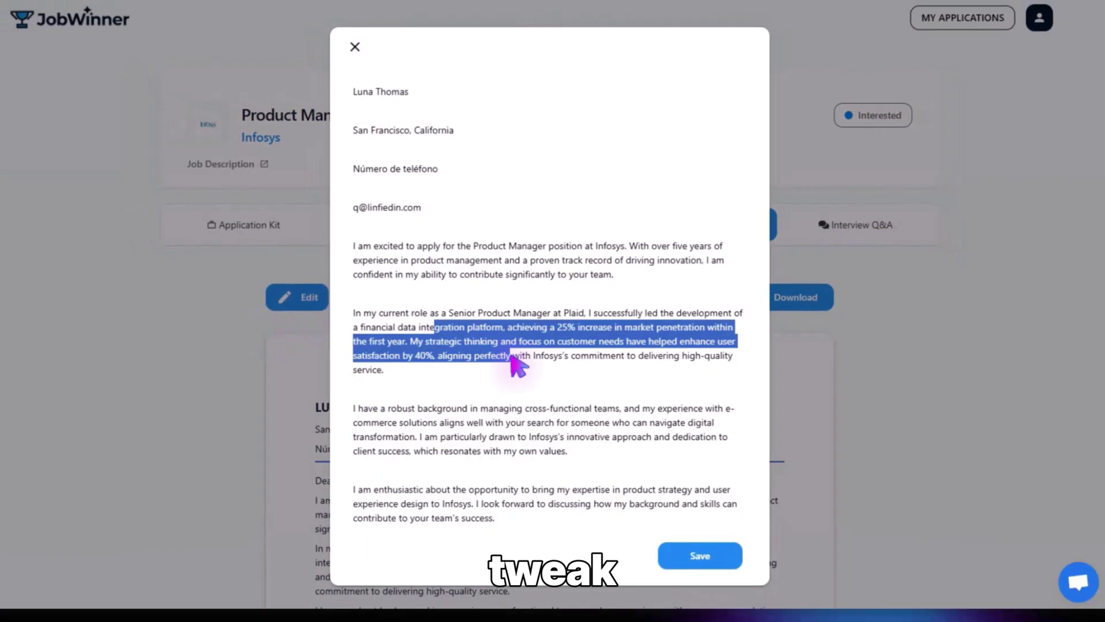
click(701, 556)
click(384, 299)
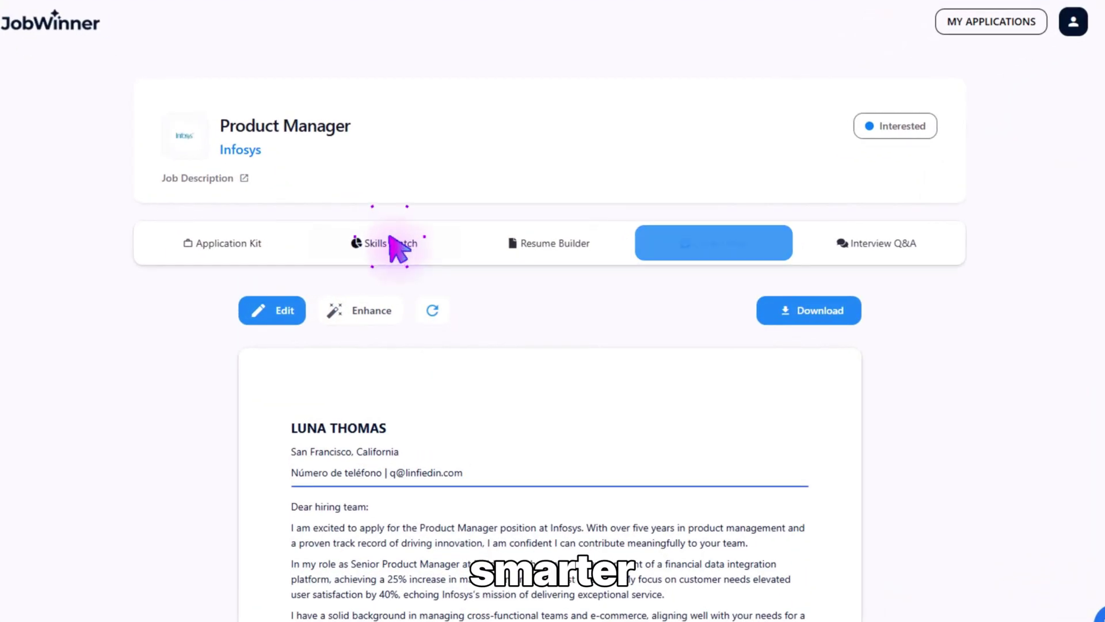
click(390, 239)
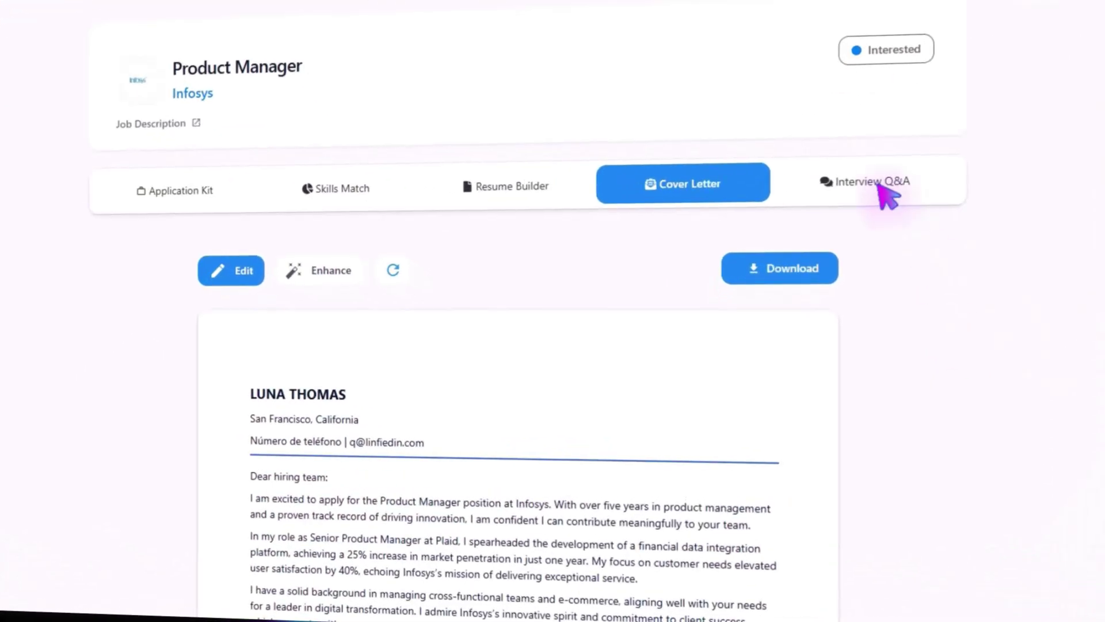
Reveal answers to 'Tell me about yourself', the strengths question and 'Why should we hire you?'
click(883, 192)
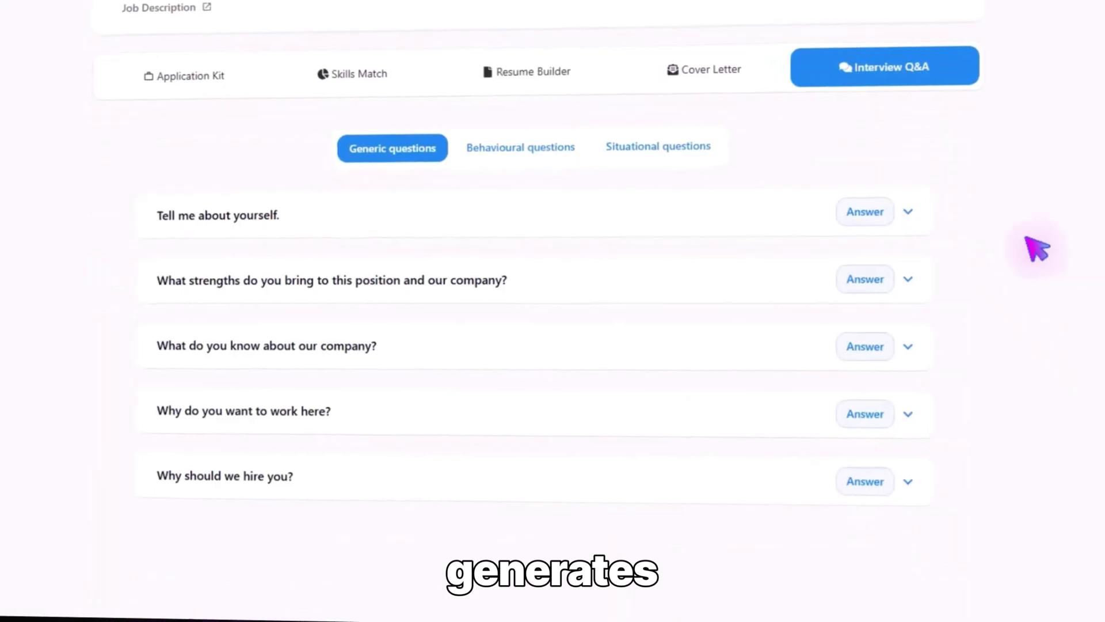
click(917, 211)
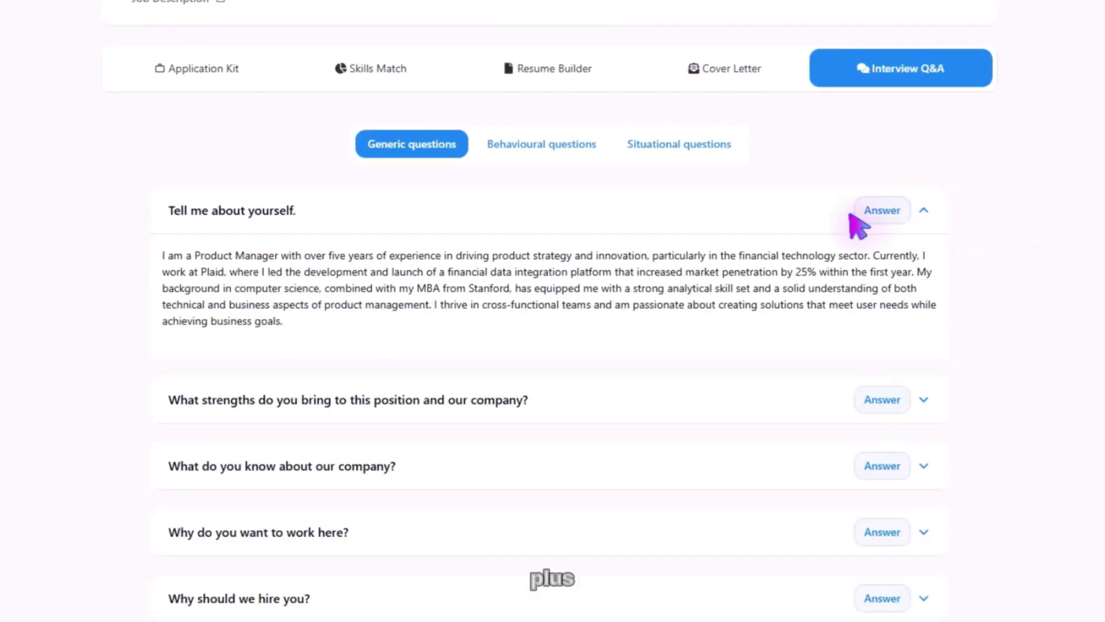
click(923, 400)
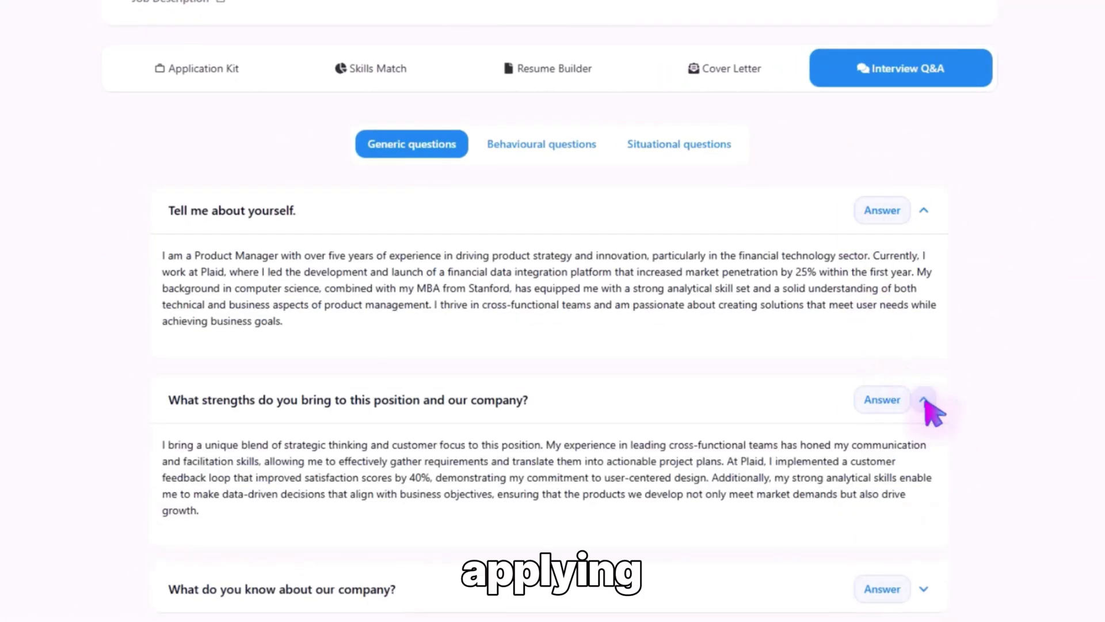
scroll(923, 402, down, 3)
click(923, 476)
scroll(927, 486, down, 2)
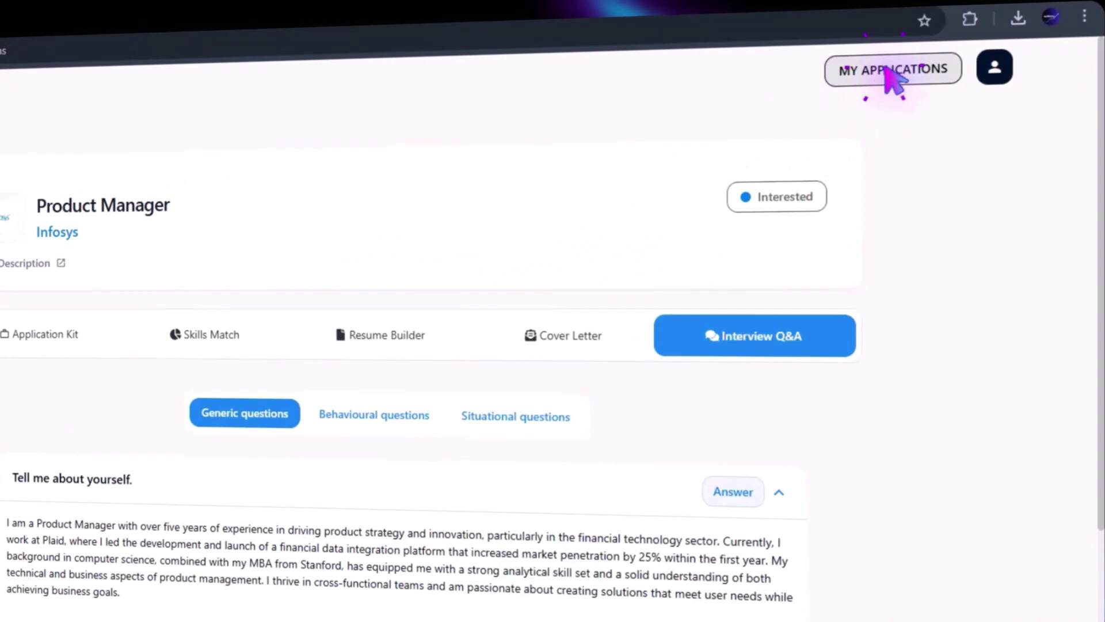
Open MY APPLICATIONS to see the saved Infosys Product Manager application
click(887, 69)
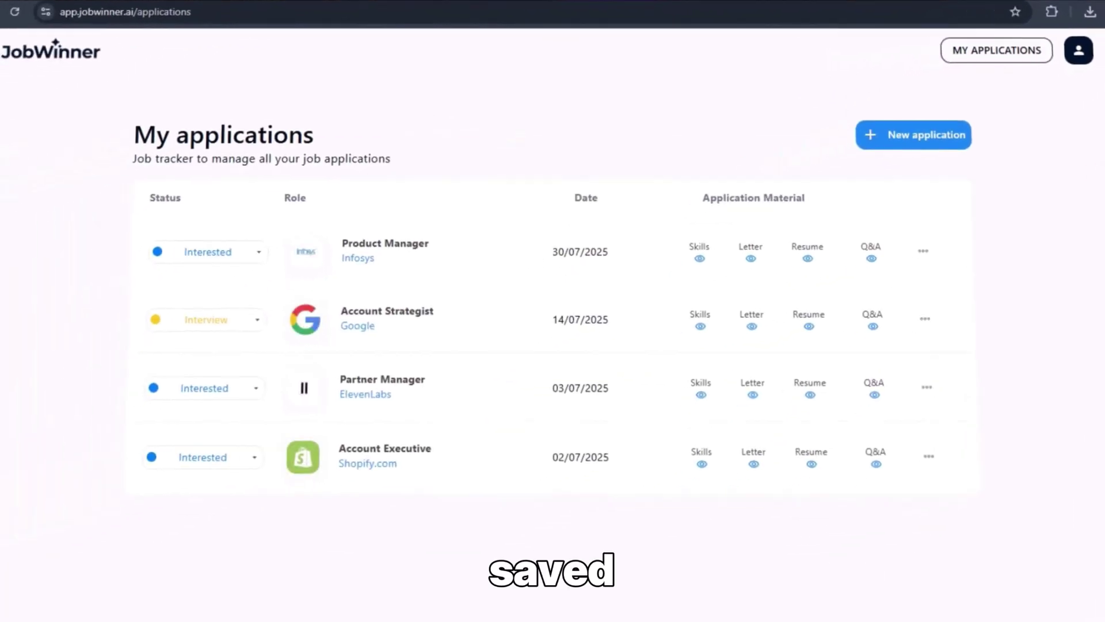